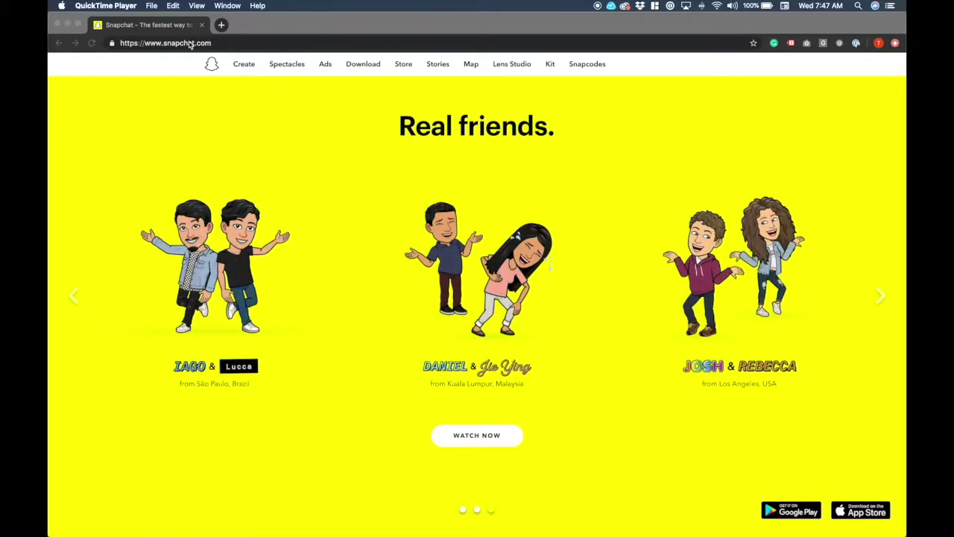
Open Snapchat's Create section and start creating a custom Filter from the Filters offer.
left_click(246, 64)
left_click(246, 66)
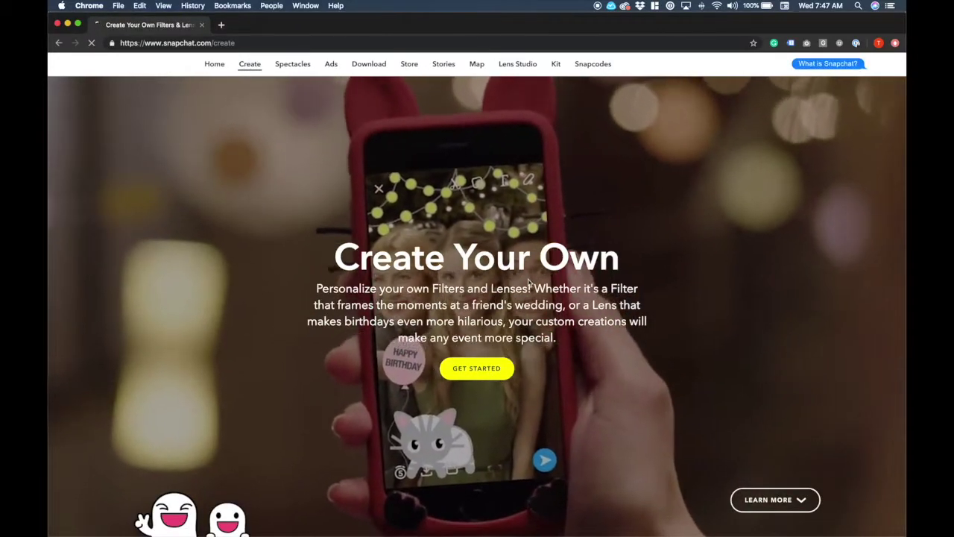
scroll(528, 283, "down", 10)
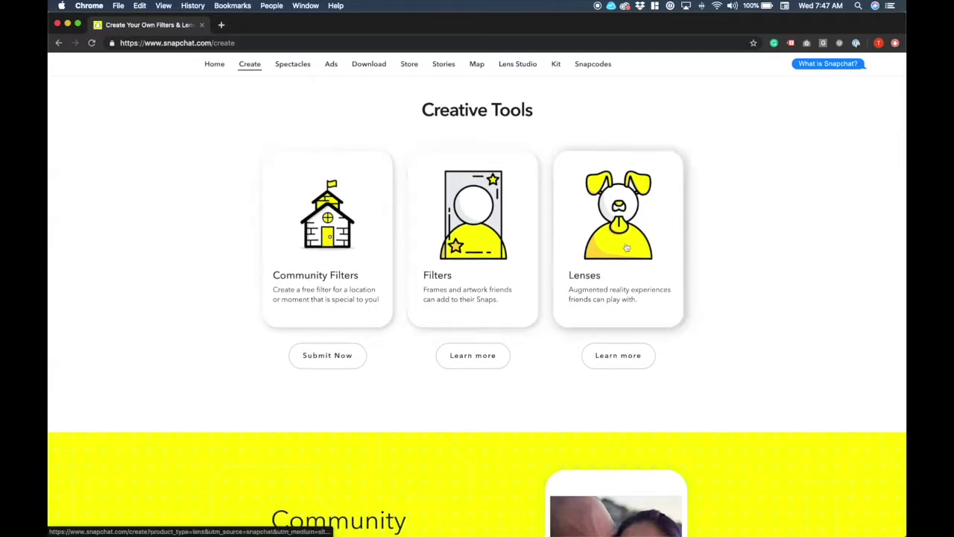
scroll(488, 490, "down", 5)
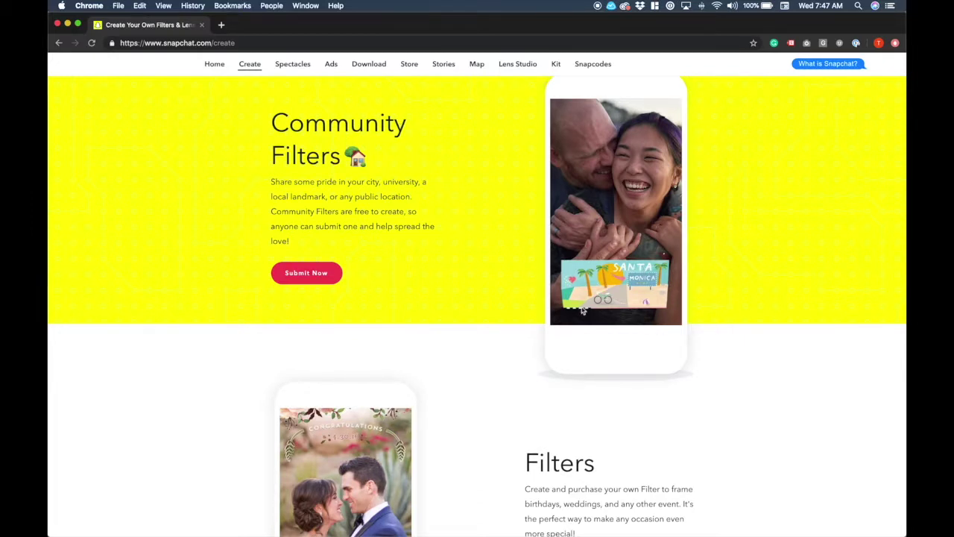
scroll(390, 358, "down", 5)
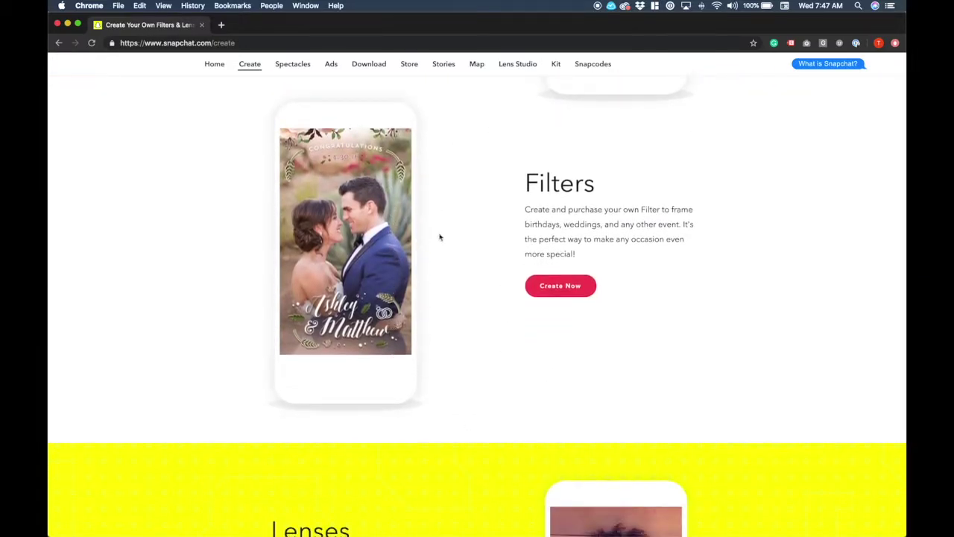
left_click(550, 288)
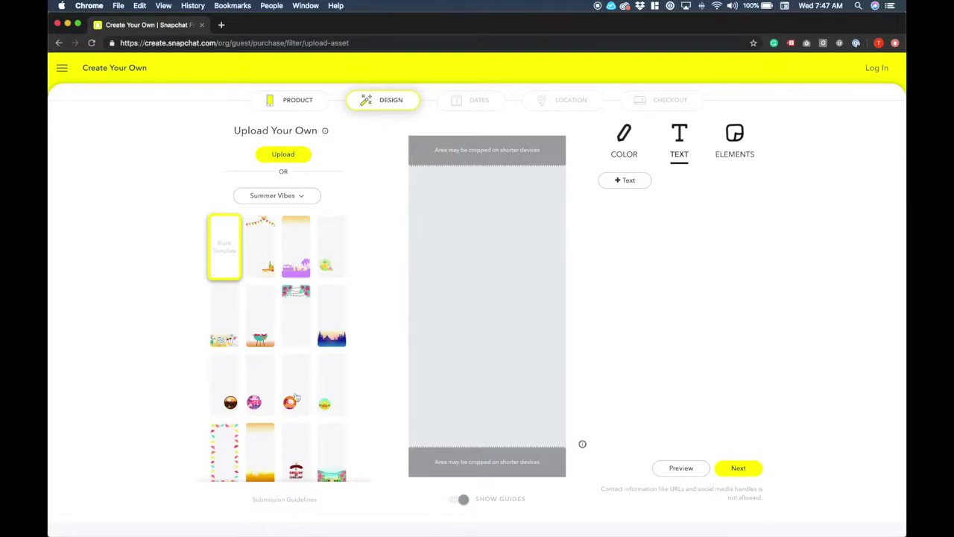
Check the upload requirements, view the ddd voice con filter.psd artwork in Photoshop, and return to the filter designer in Chrome.
mouse_move(330, 136)
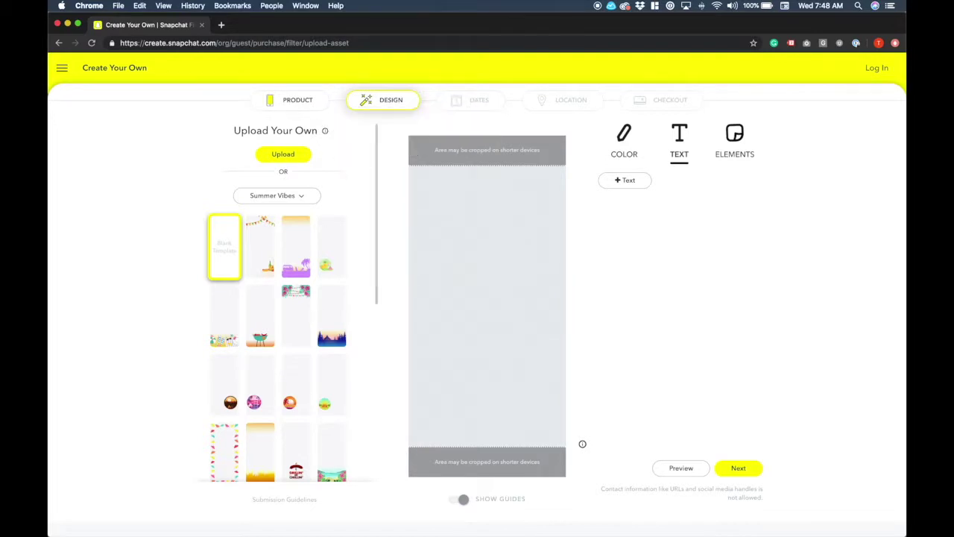
left_click(371, 522)
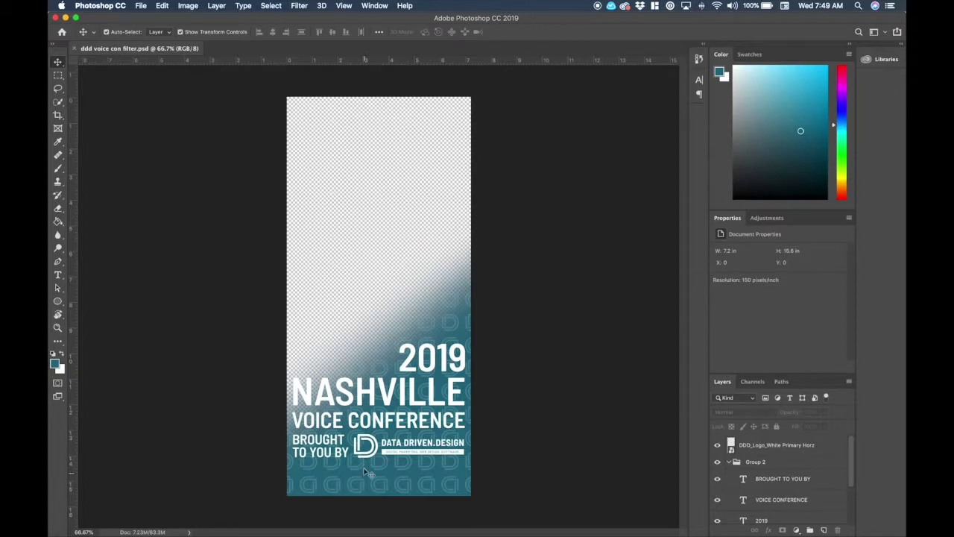
key("ctrl+Left")
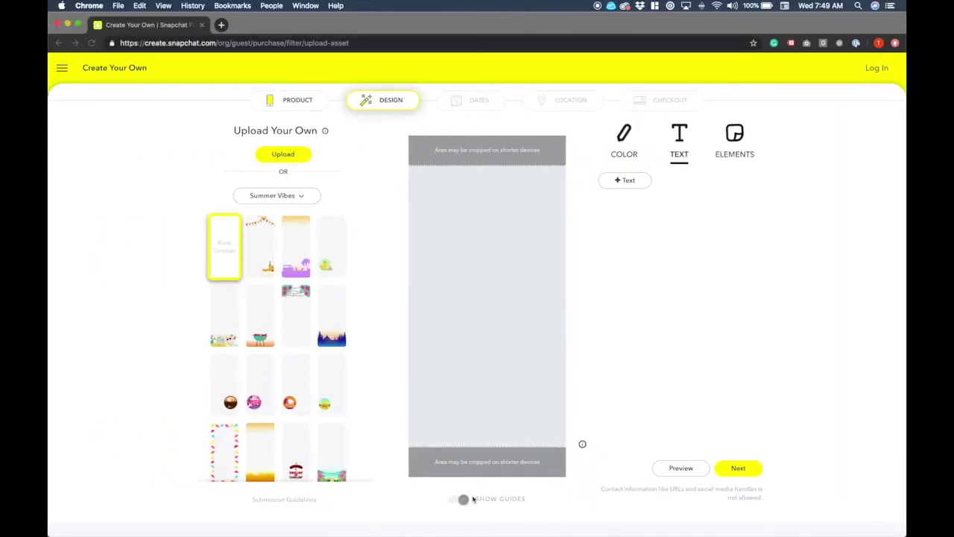
mouse_move(456, 154)
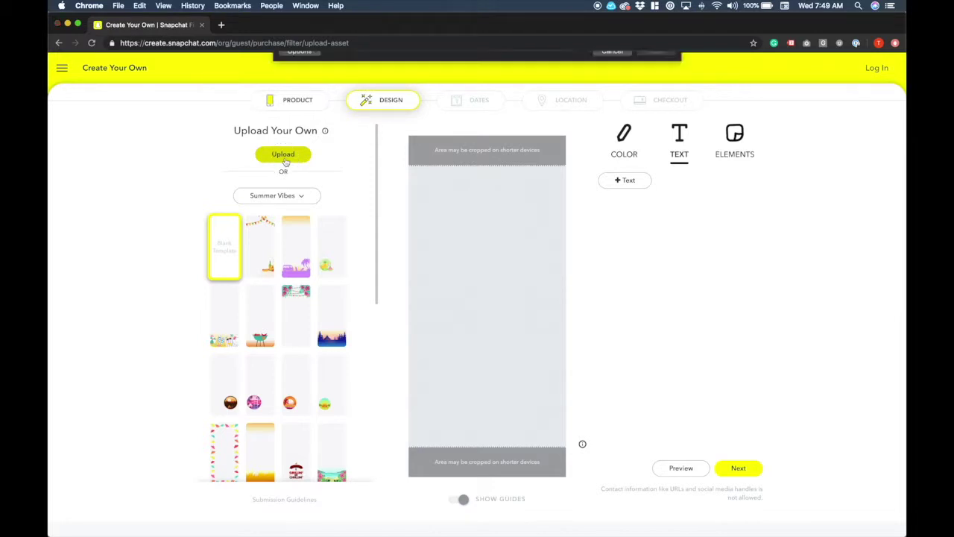
Upload DDD VOICE CON FILTER.png from the Desktop as the filter design.
left_click(284, 157)
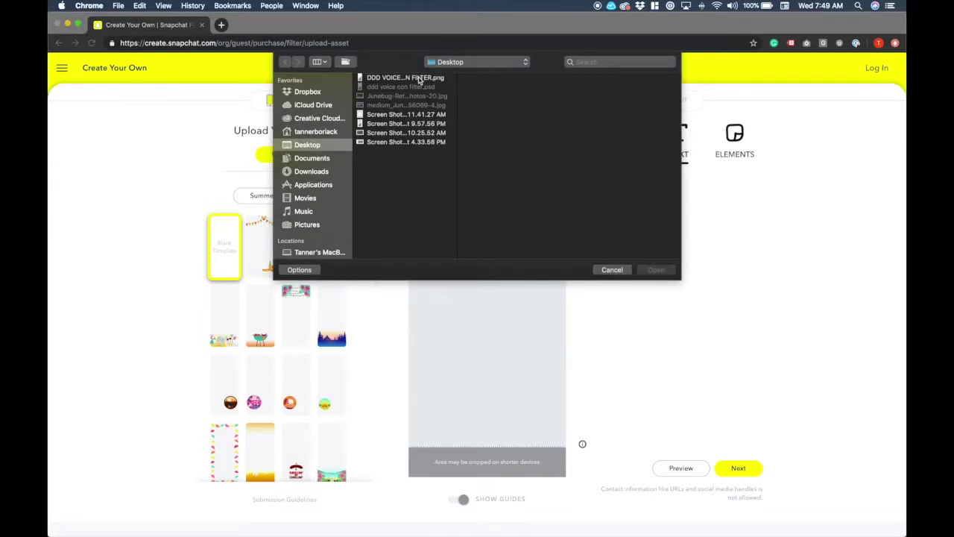
left_click(419, 78)
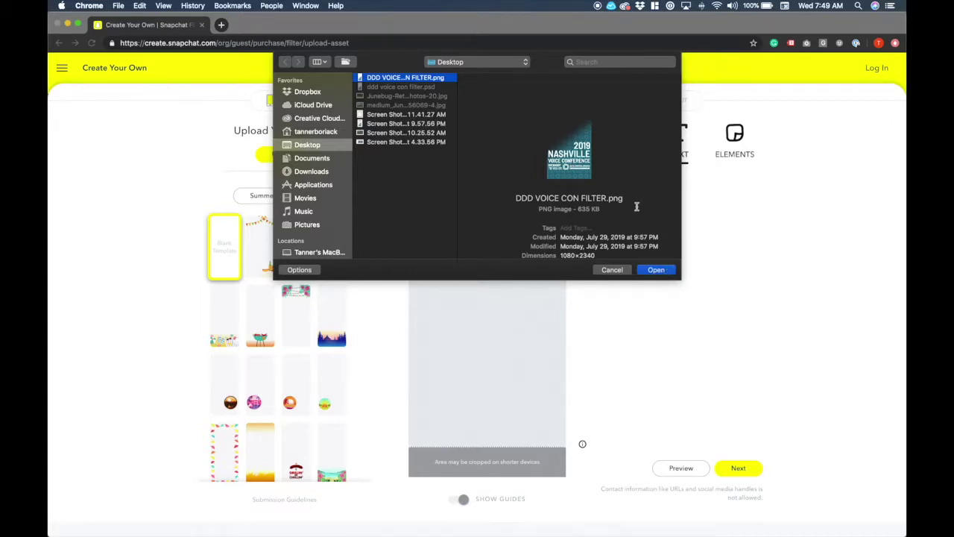
scroll(619, 204, "down", 2)
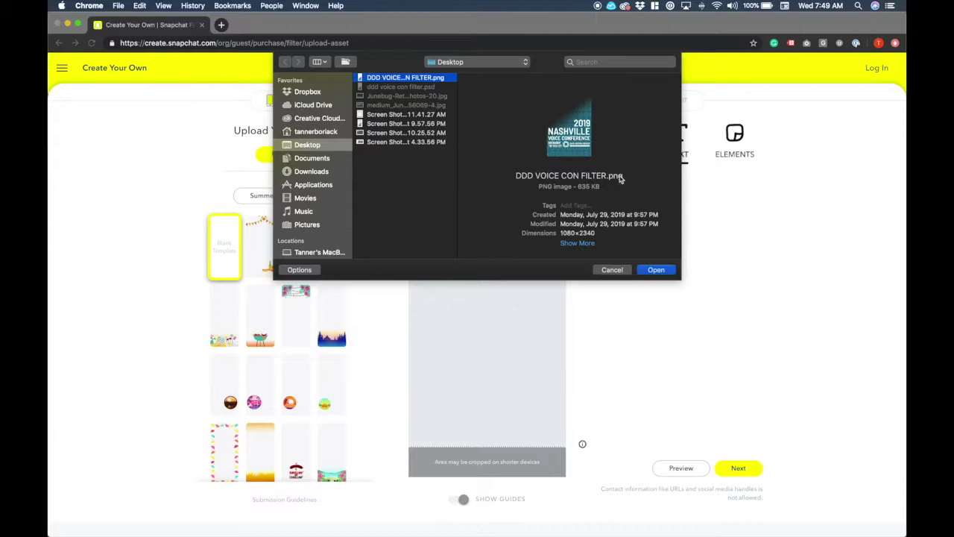
scroll(606, 153, "up", 2)
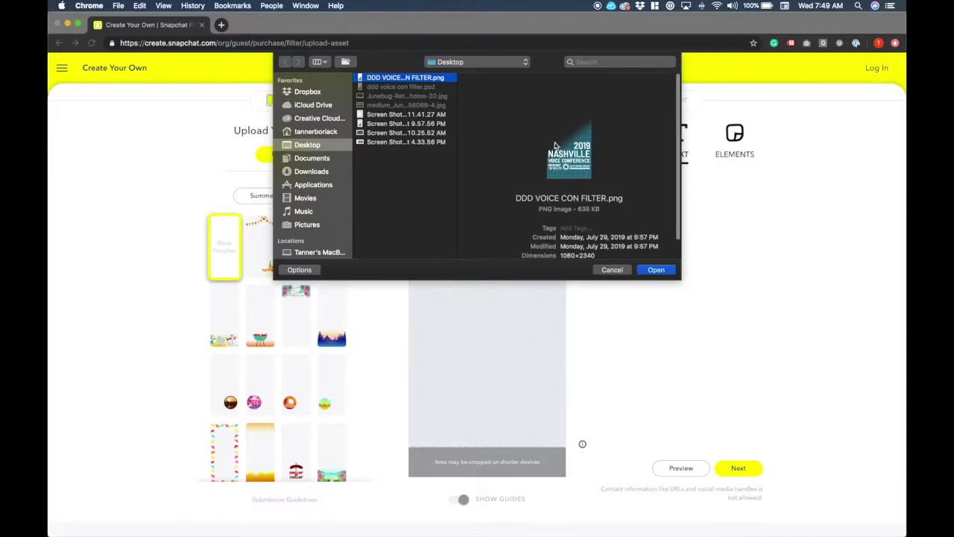
left_click(655, 270)
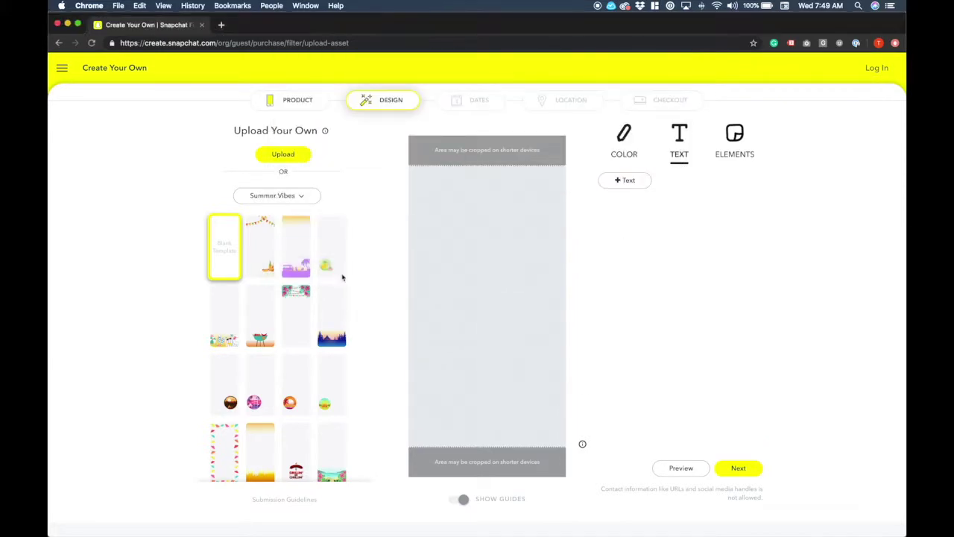
mouse_move(325, 131)
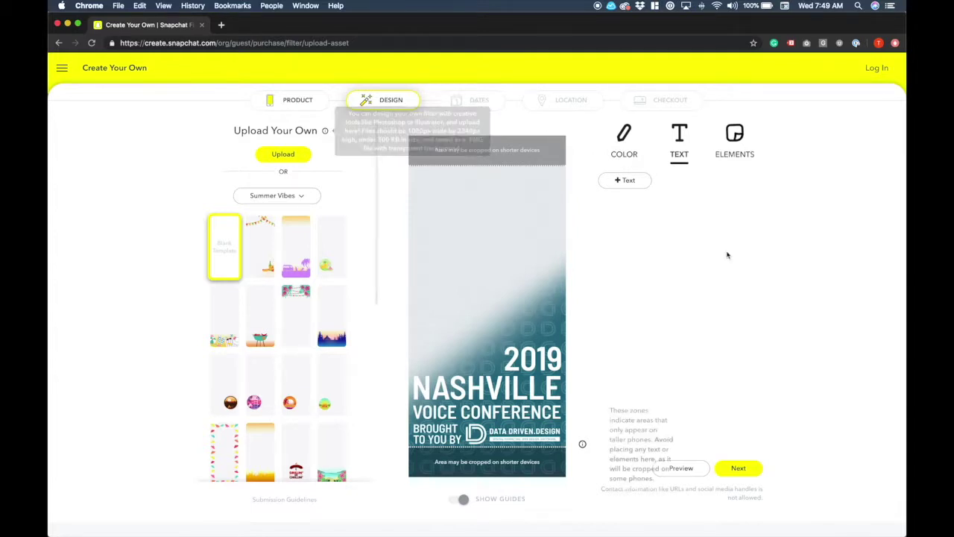
Compare the uploaded design with the crop guides hidden and shown, leaving the guides on.
left_click(464, 500)
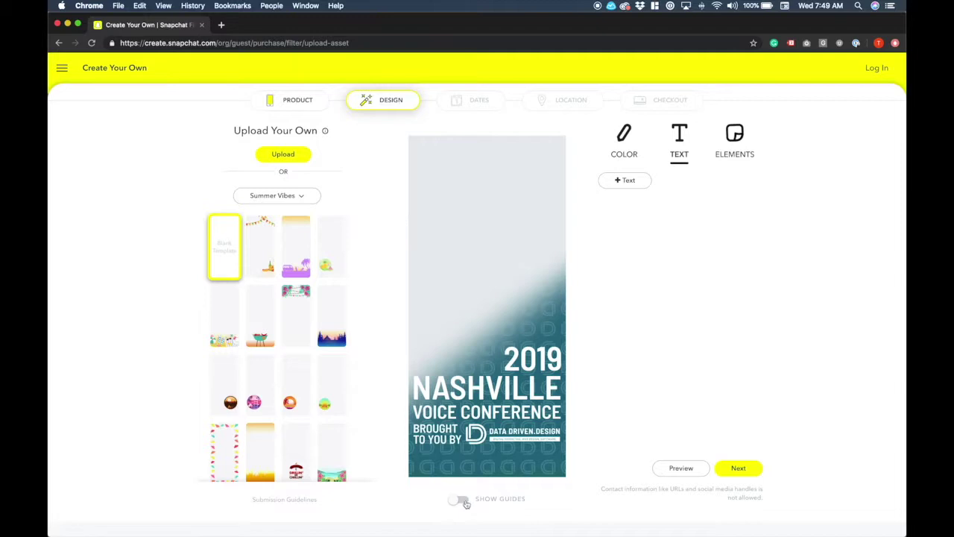
left_click(462, 500)
left_click(462, 500)
left_click(460, 500)
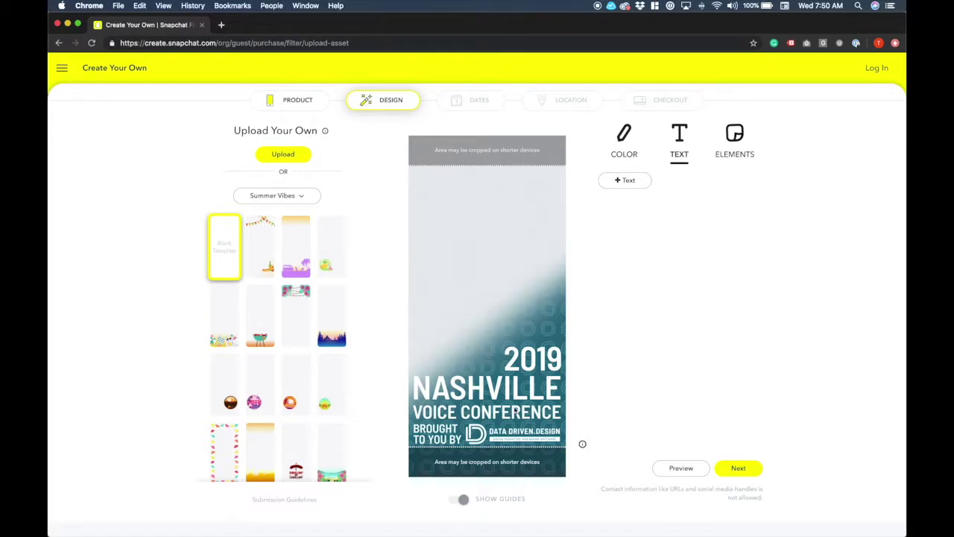
Continue to the event dates and select July 31, 2019 as the only day.
left_click(738, 468)
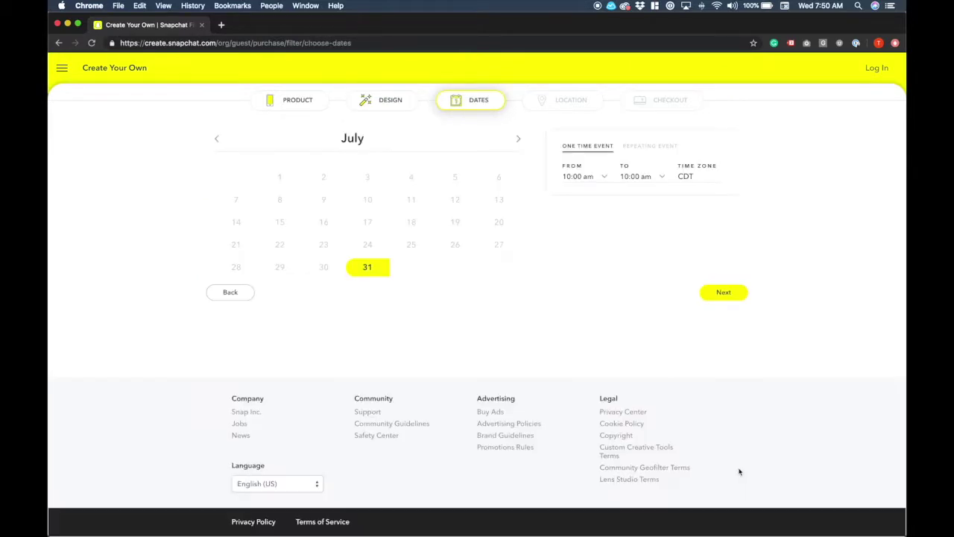
left_click(368, 269)
left_click(366, 271)
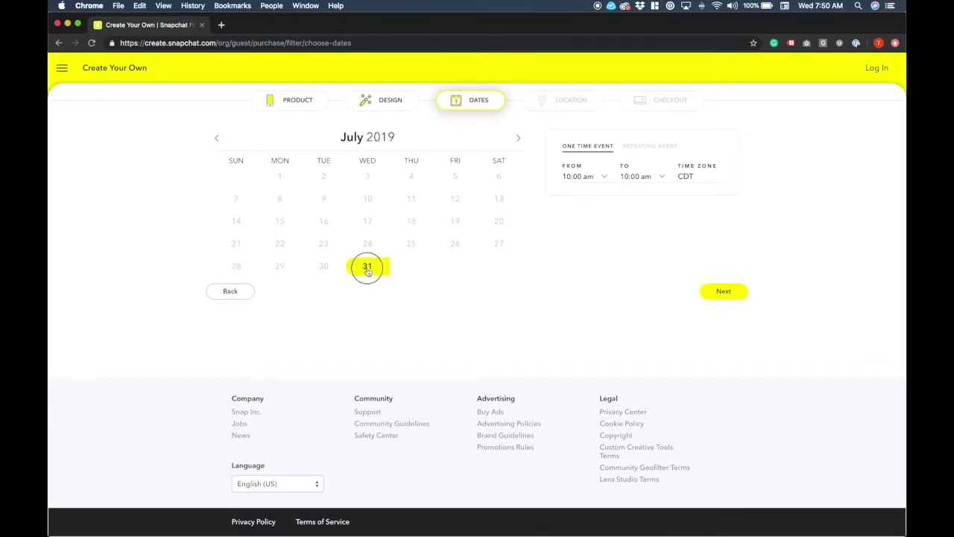
left_click(369, 272)
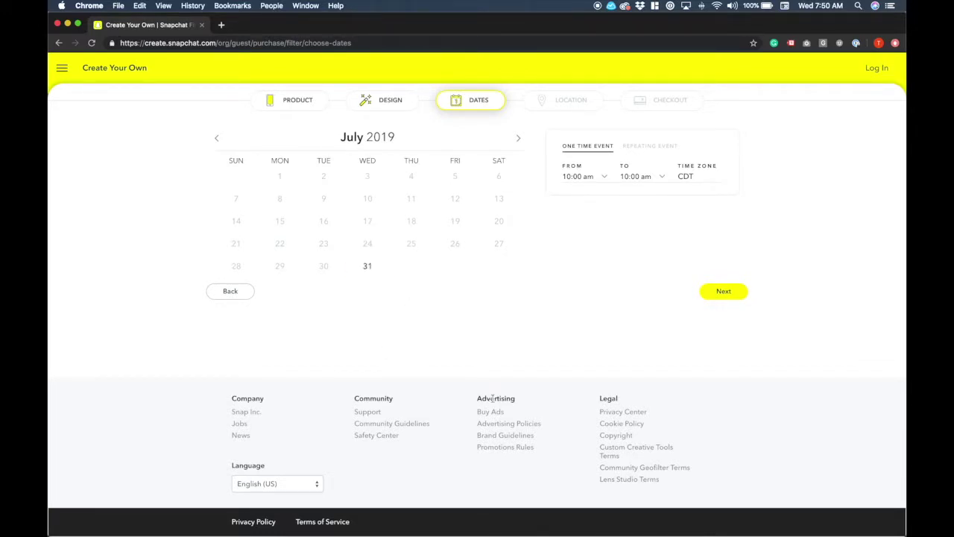
left_click(375, 270)
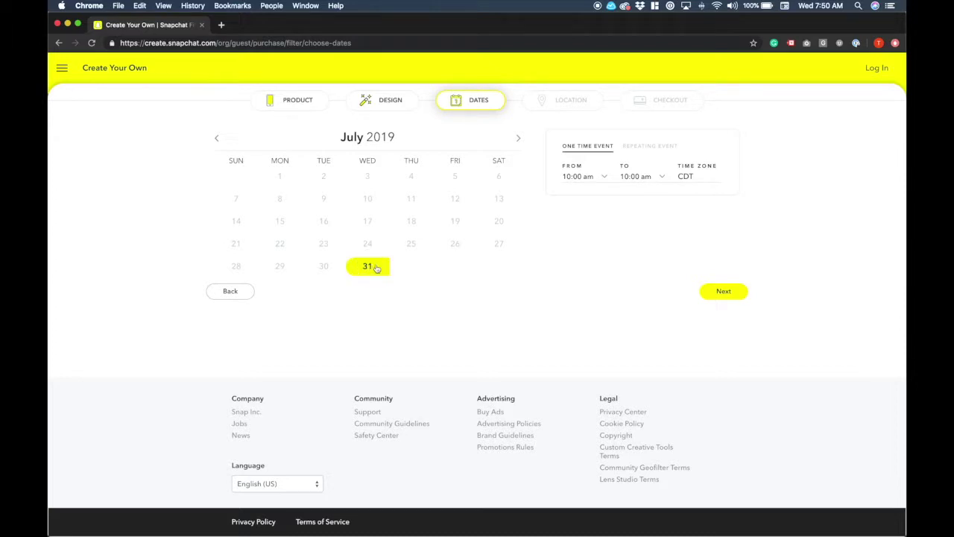
left_click(519, 139)
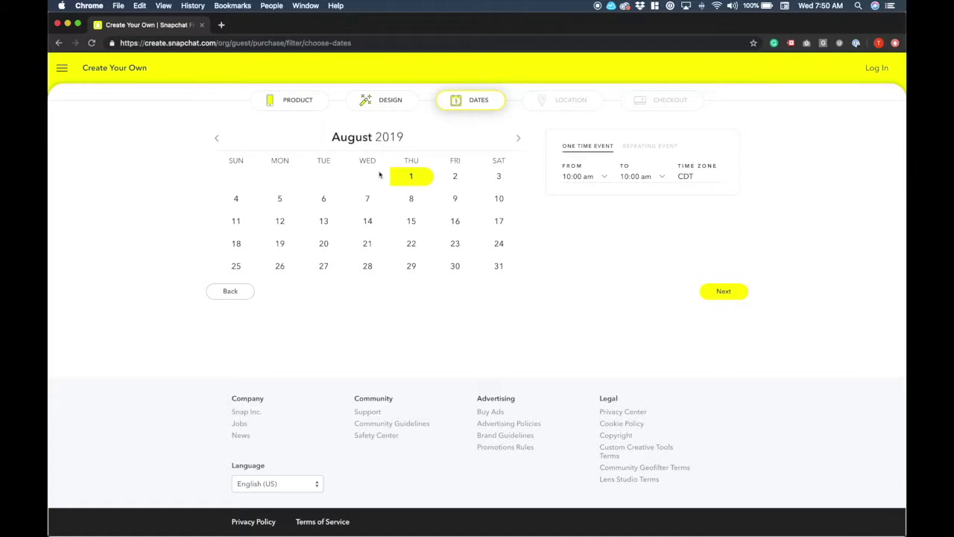
left_click(421, 177)
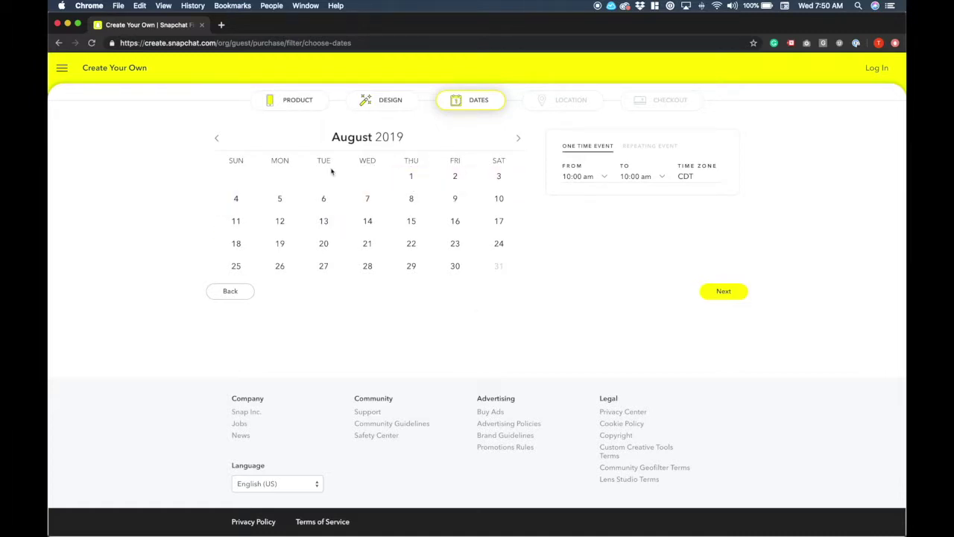
left_click(368, 266)
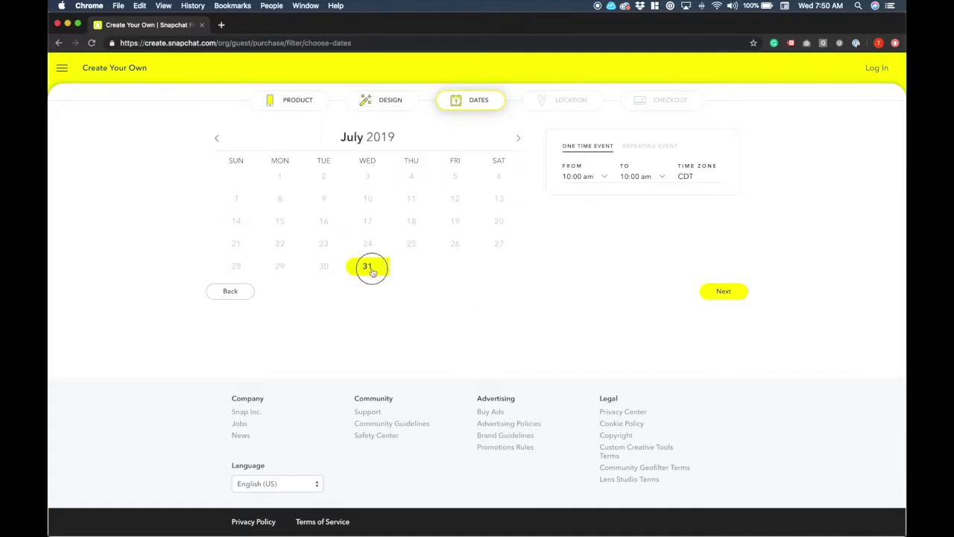
Set the one-time event to run from 10:00 am to 05:00 pm.
left_click(570, 176)
left_click(572, 178)
left_click(636, 176)
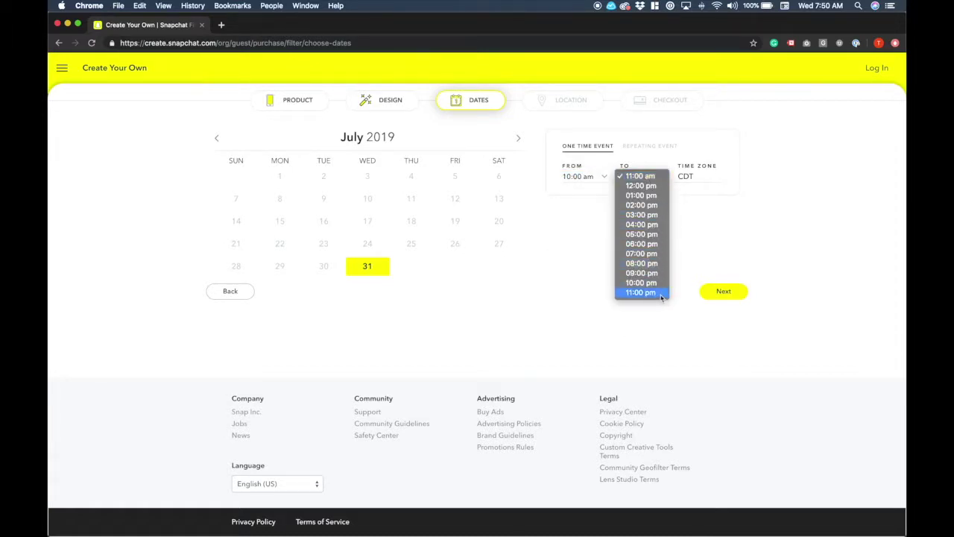
left_click(662, 235)
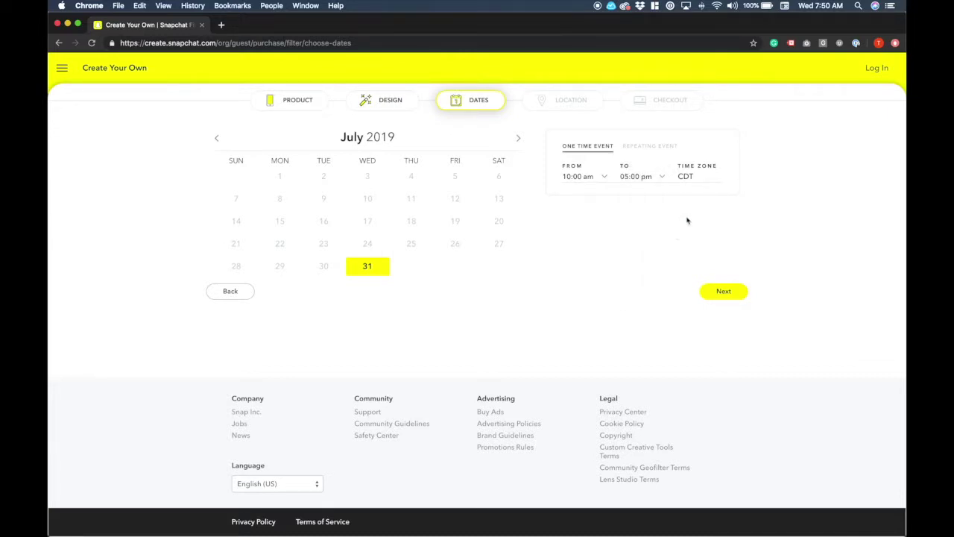
Continue to the location map and search for The Café at Thistle Farms in Nashville.
left_click(723, 291)
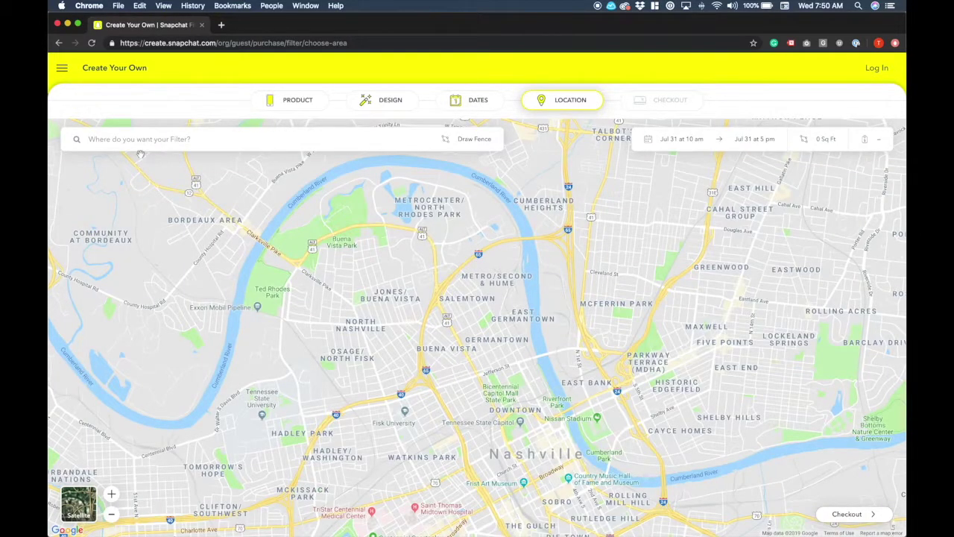
left_click(133, 139)
type("t")
key("BackSpace")
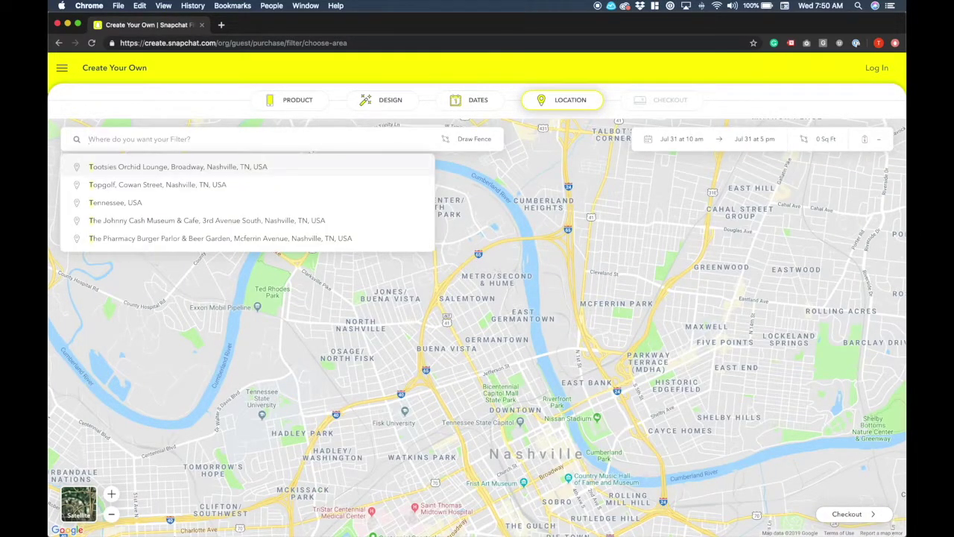
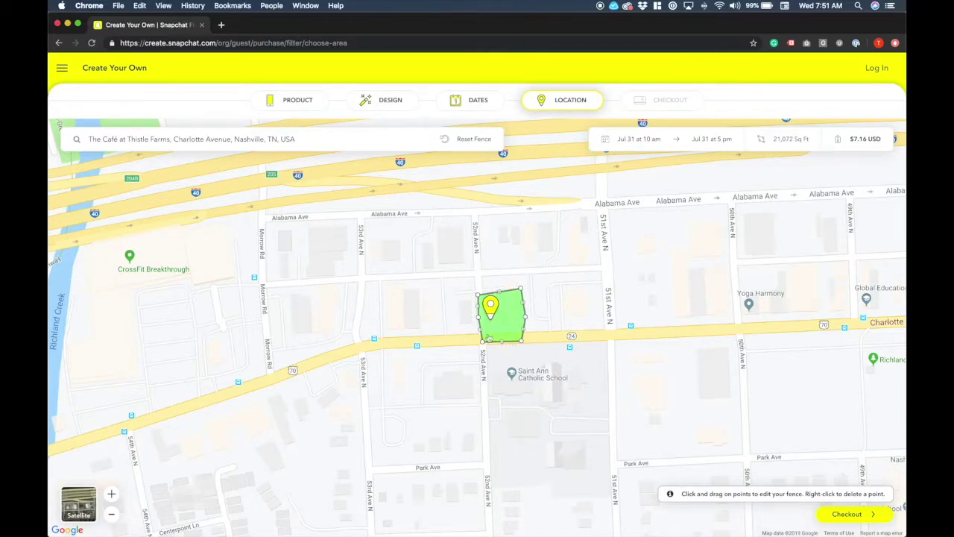
Enlarge the fence around the café to about 44,142 sq ft by moving its boundary points, and proceed to checkout.
left_click_drag(520, 289, 528, 287)
left_click_drag(526, 322, 537, 339)
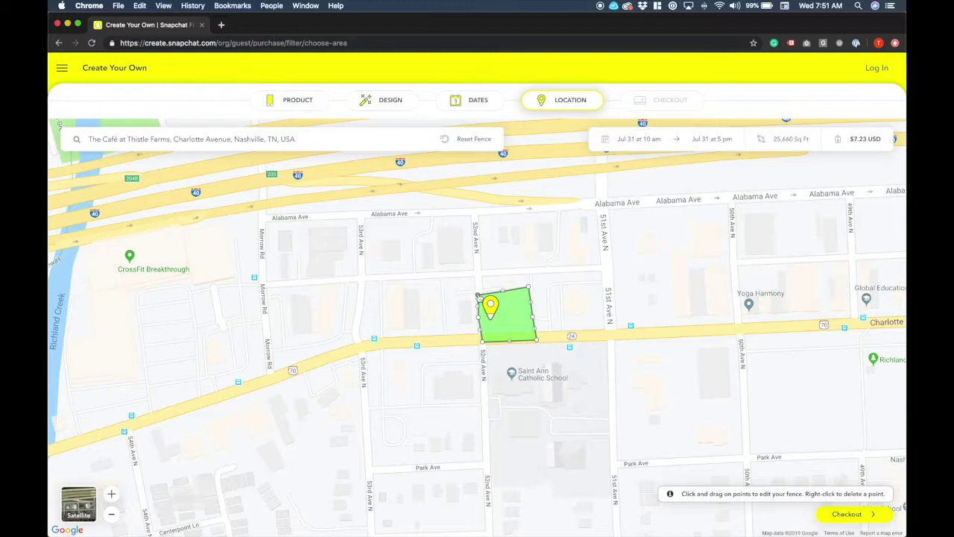
left_click_drag(477, 294, 534, 272)
left_click_drag(479, 319, 475, 345)
left_click_drag(535, 316, 540, 308)
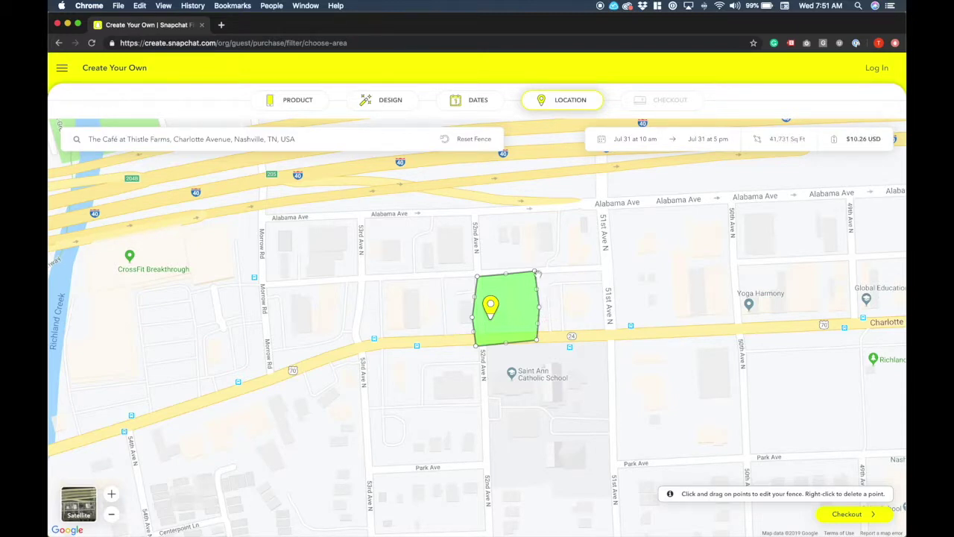
left_click_drag(477, 276, 471, 274)
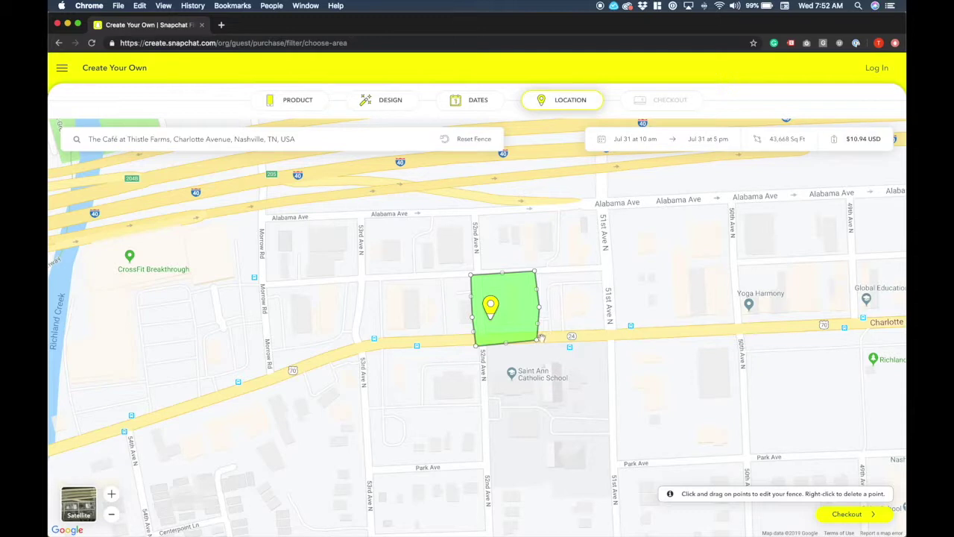
left_click_drag(537, 340, 542, 342)
left_click(859, 520)
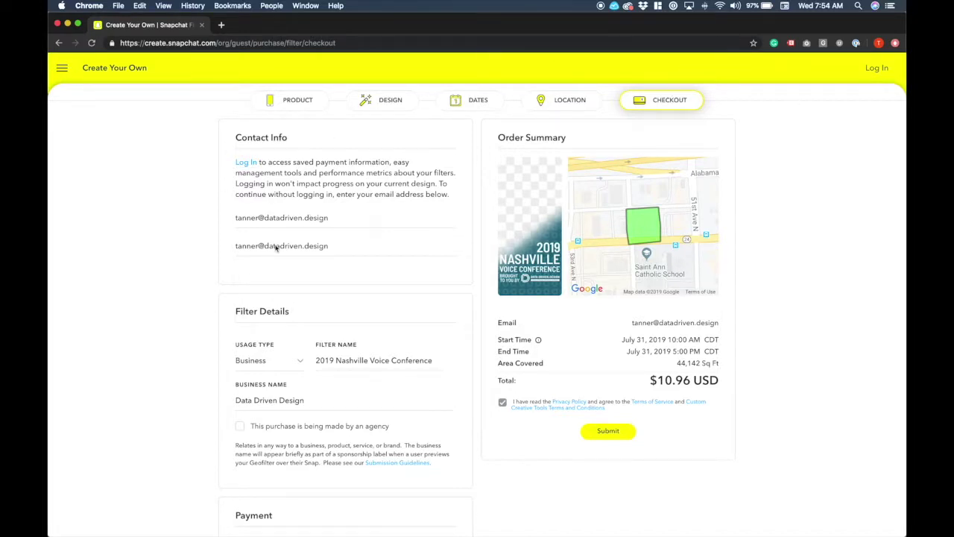
Review the filter details with the usage type kept as Business, and submit the filter order.
left_click(267, 360)
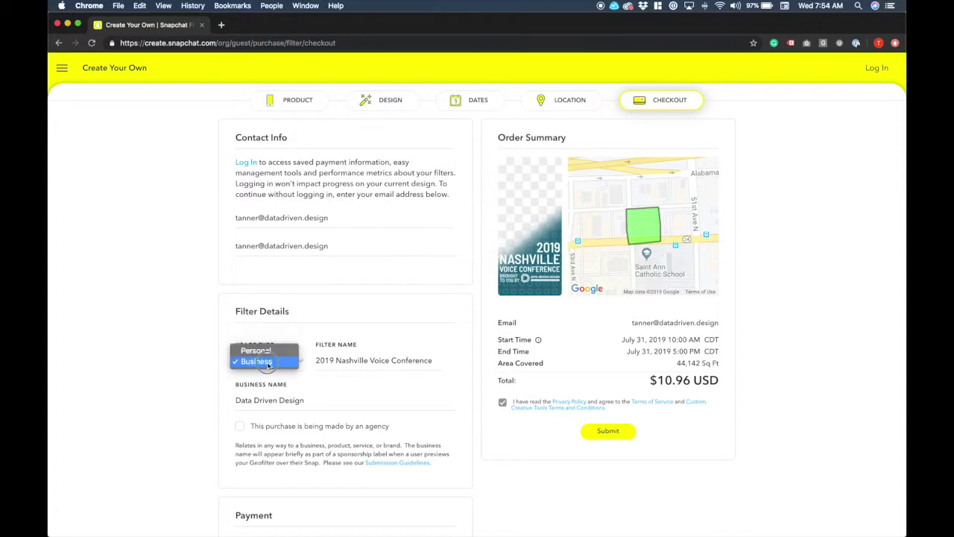
left_click(427, 325)
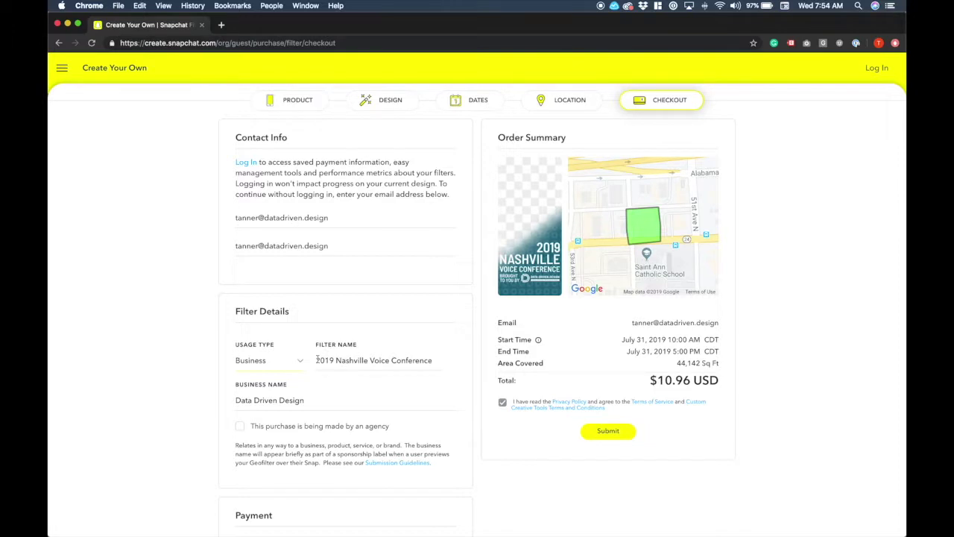
triple_click(425, 357)
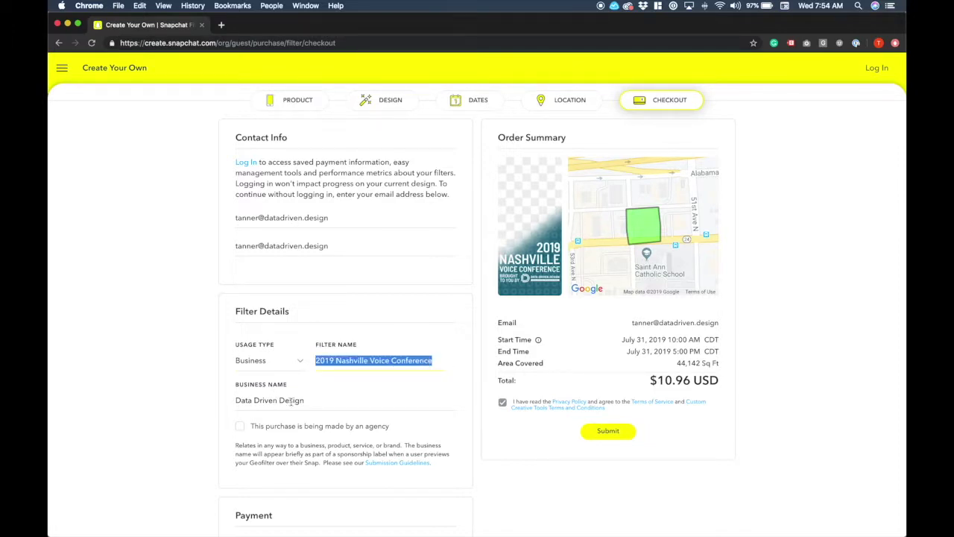
scroll(291, 401, "down", 1)
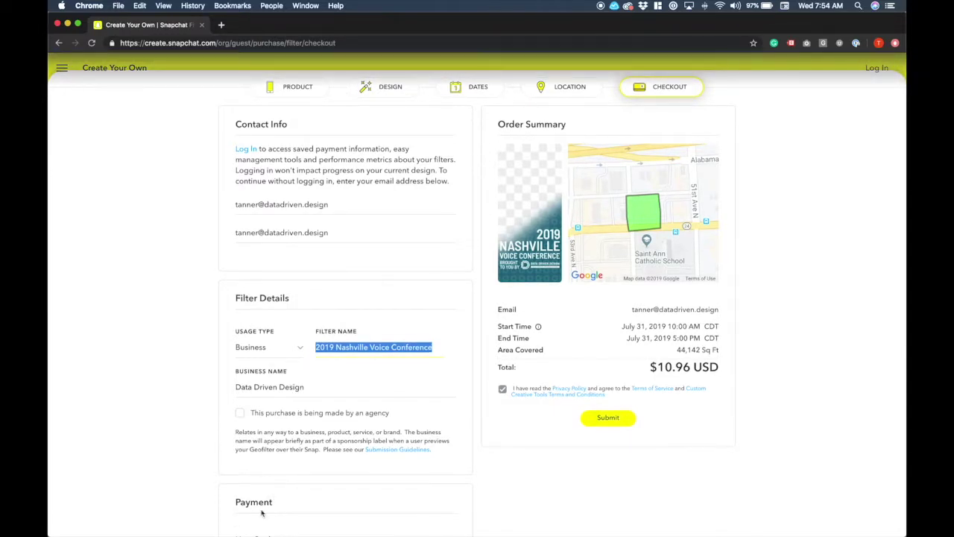
scroll(422, 441, "up", 1)
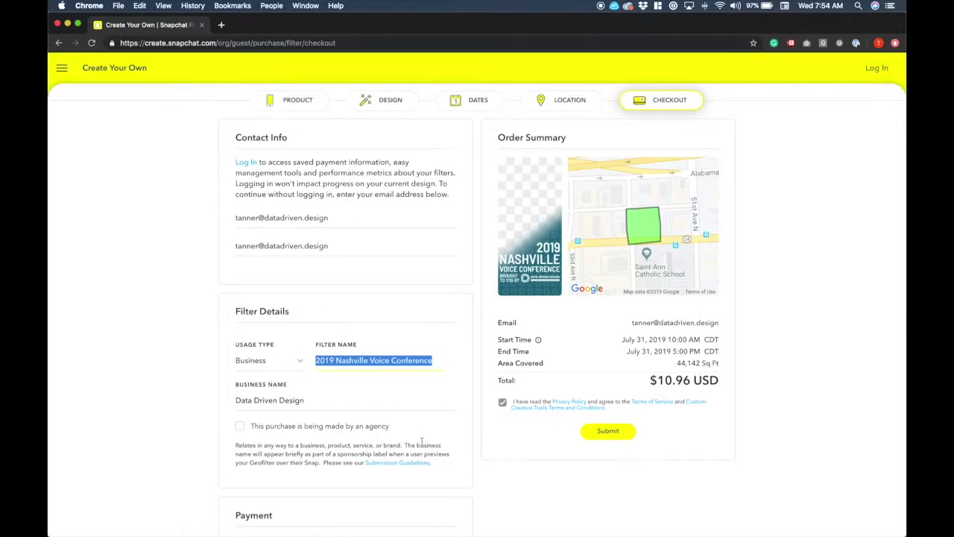
left_click(420, 286)
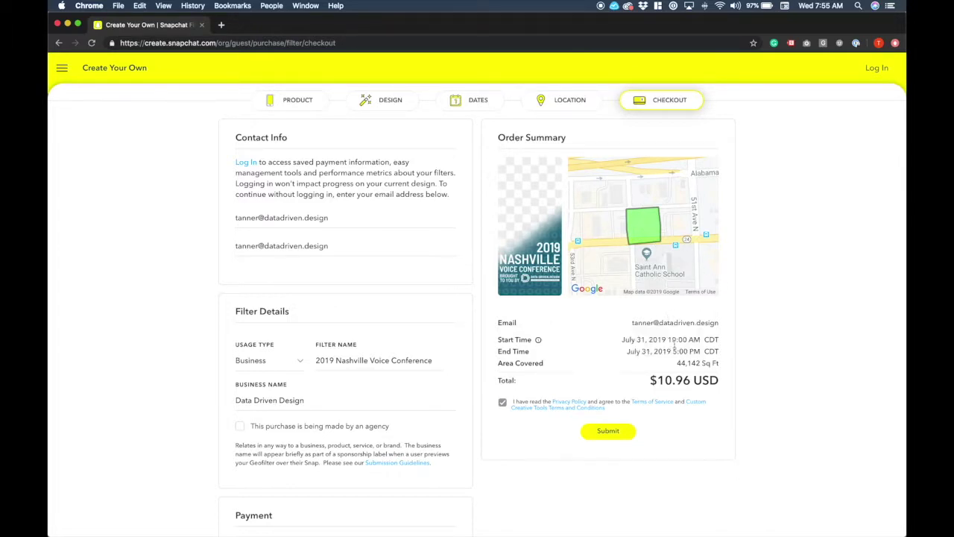
left_click(610, 434)
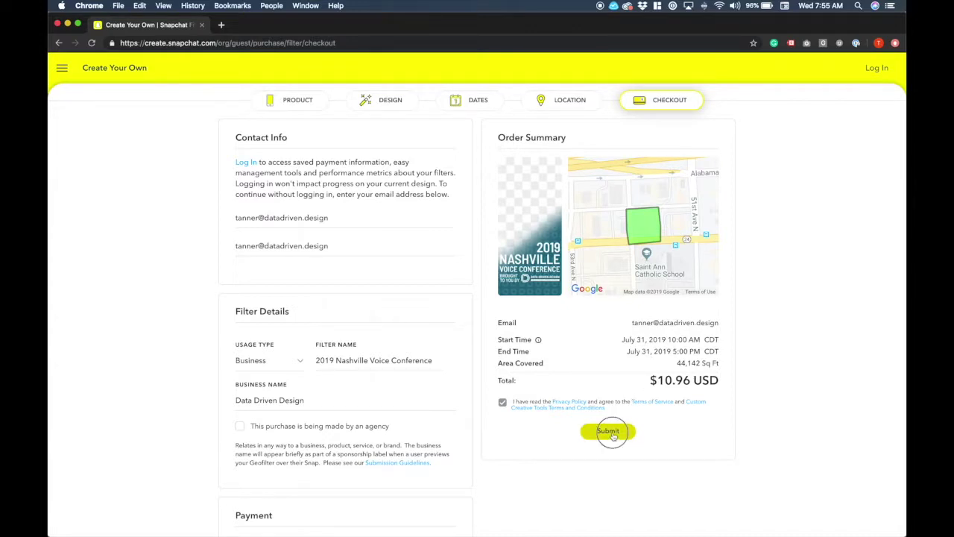